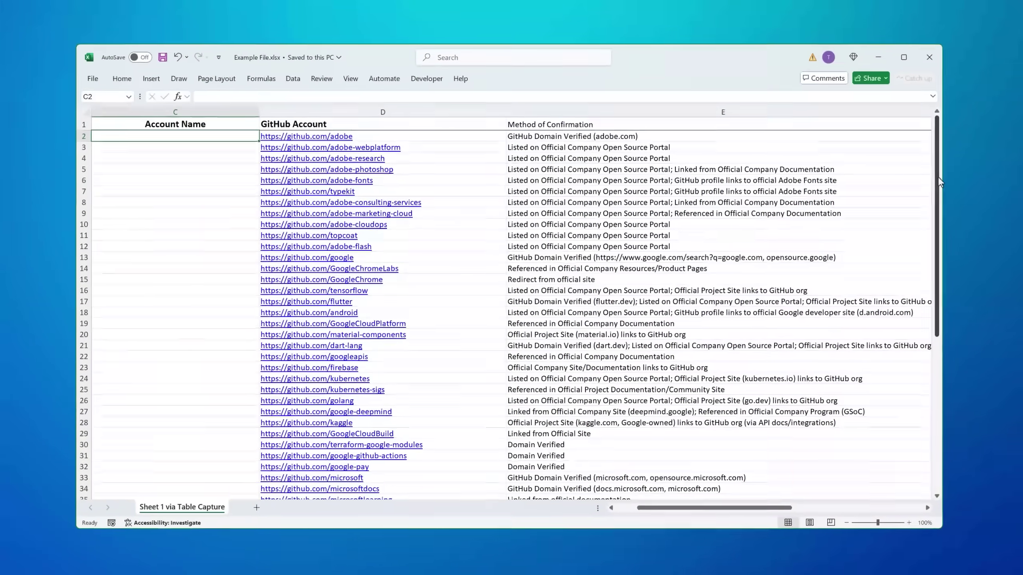
Scroll the spreadsheet and select the adobe GitHub link in cell D2
{"action": "left_click_drag", "start_coordinate": [913, 187], "coordinate": [914, 264]}
{"action": "left_click_drag", "start_coordinate": [993, 261], "coordinate": [990, 165]}
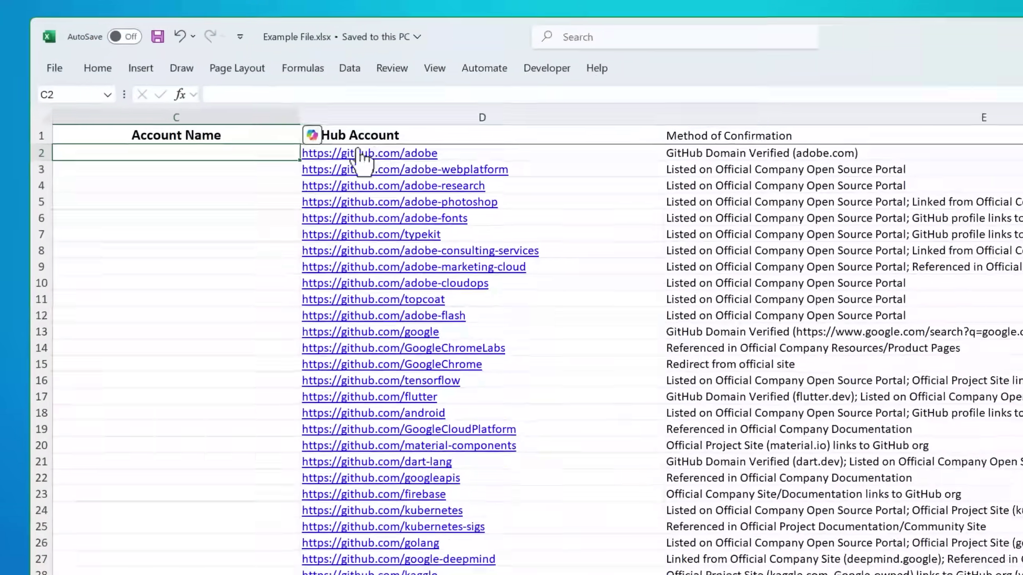
{"action": "left_click", "coordinate": [350, 106]}
{"action": "left_click", "coordinate": [413, 121]}
{"action": "left_click_drag", "start_coordinate": [516, 219], "coordinate": [270, 208]}
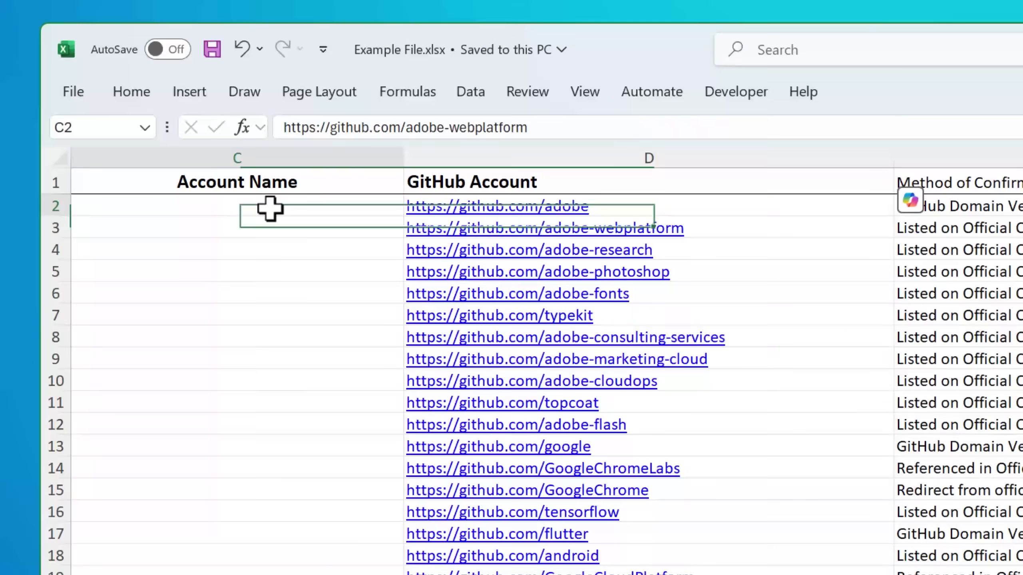
{"action": "left_click", "coordinate": [672, 208]}
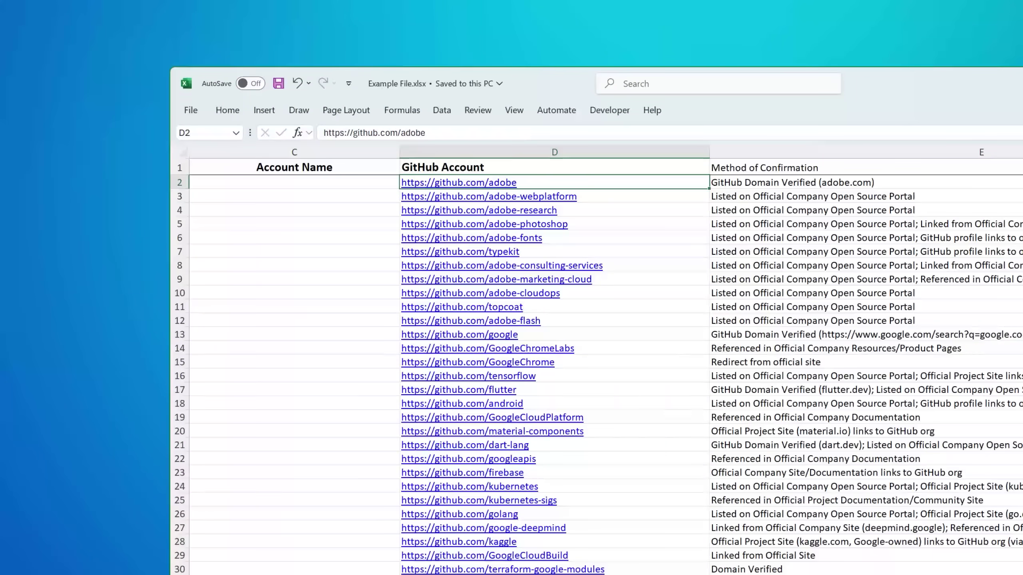
Open the D2 profile, paste 'Adobe, Inc.' into C2, then review Gemini's prompt
{"action": "left_click", "coordinate": [458, 182]}
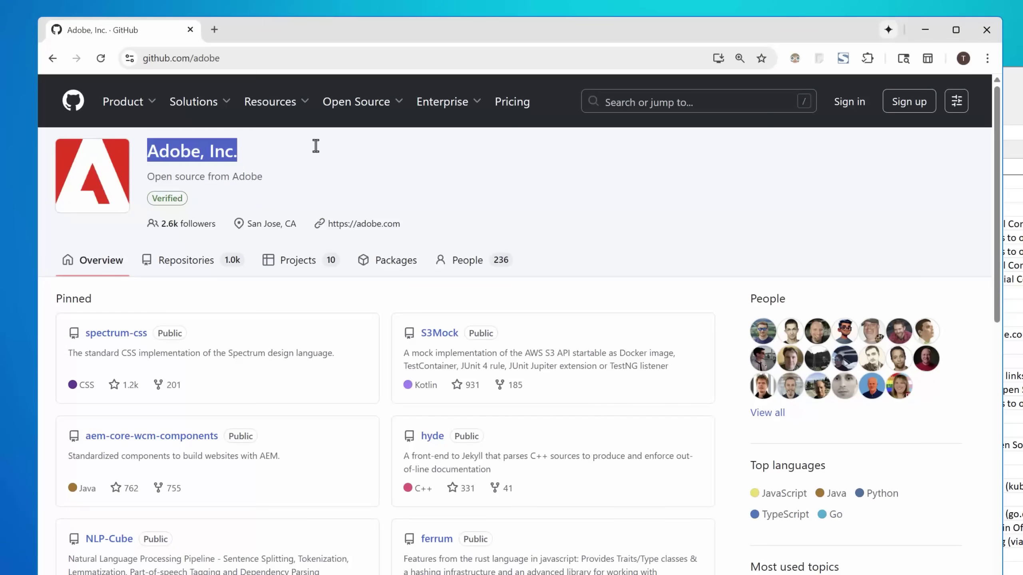
{"action": "left_click", "coordinate": [925, 30]}
{"action": "left_click", "coordinate": [293, 199]}
{"action": "type", "text": "Adobe, Inc."}
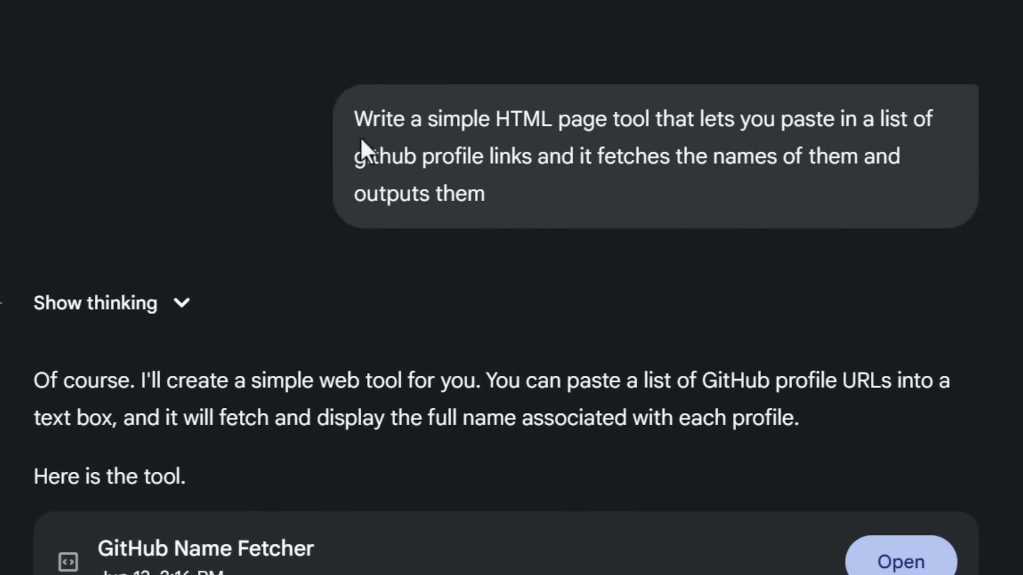
{"action": "left_click_drag", "start_coordinate": [420, 94], "coordinate": [531, 157]}
{"action": "left_click", "coordinate": [564, 161]}
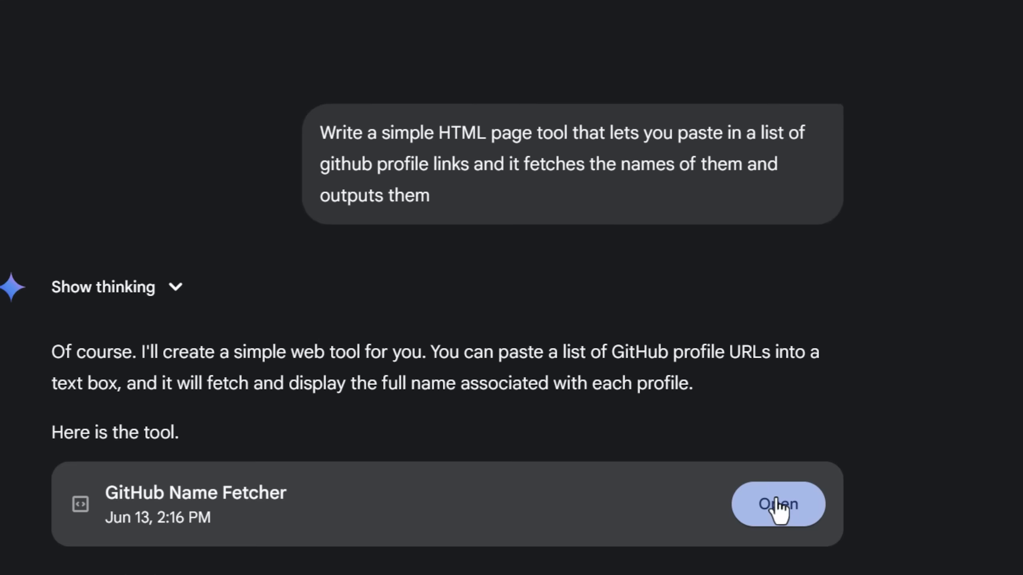
Paste the profile links into the Name Fetcher preview and fetch names, Adobe, Inc. through tensorflow
{"action": "left_click", "coordinate": [777, 509]}
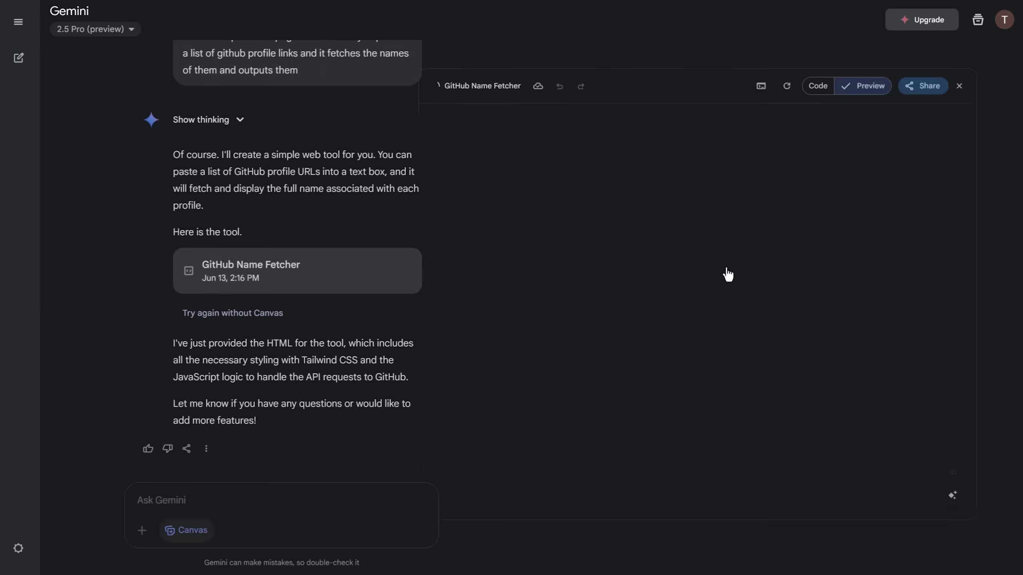
{"action": "right_click", "coordinate": [582, 230]}
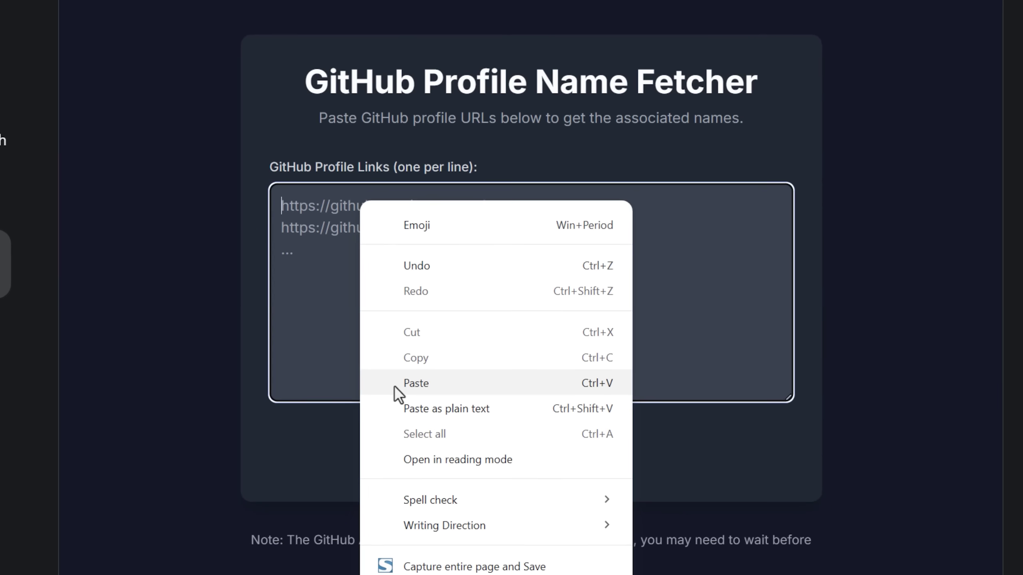
{"action": "left_click", "coordinate": [610, 350]}
{"action": "left_click", "coordinate": [586, 473]}
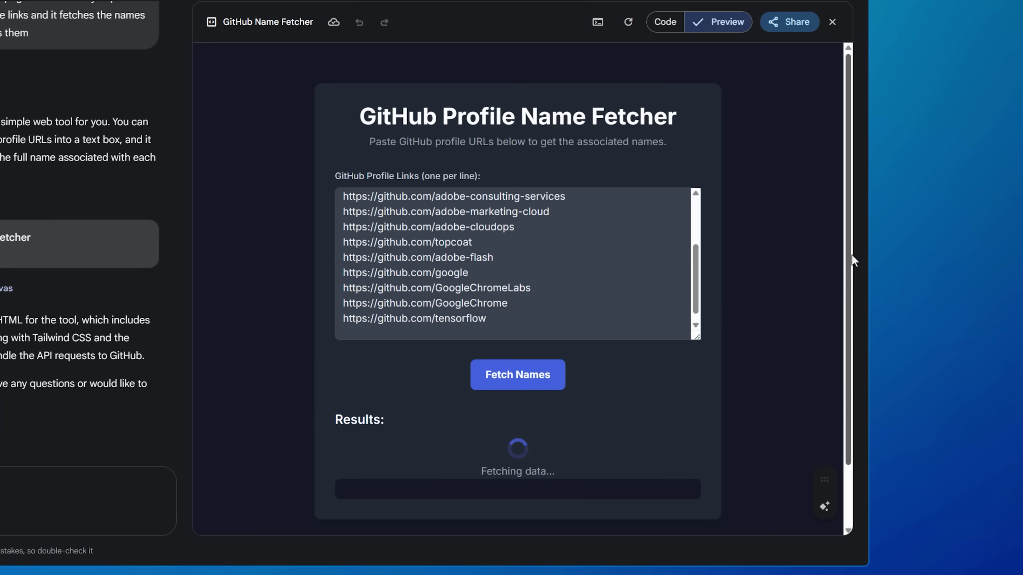
{"action": "scroll", "coordinate": [849, 254], "scroll_direction": "down", "scroll_amount": 5}
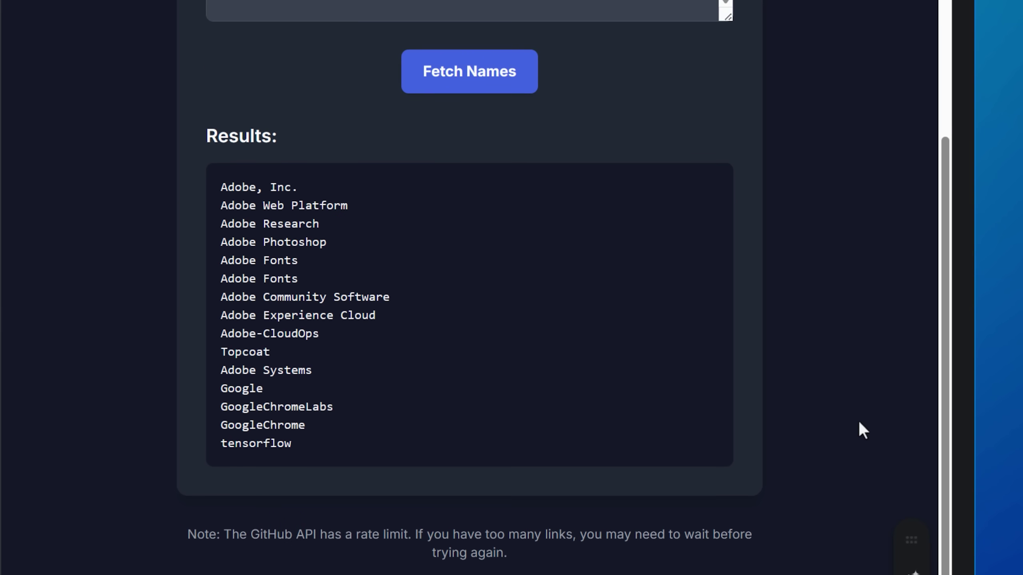
{"action": "left_click", "coordinate": [939, 20]}
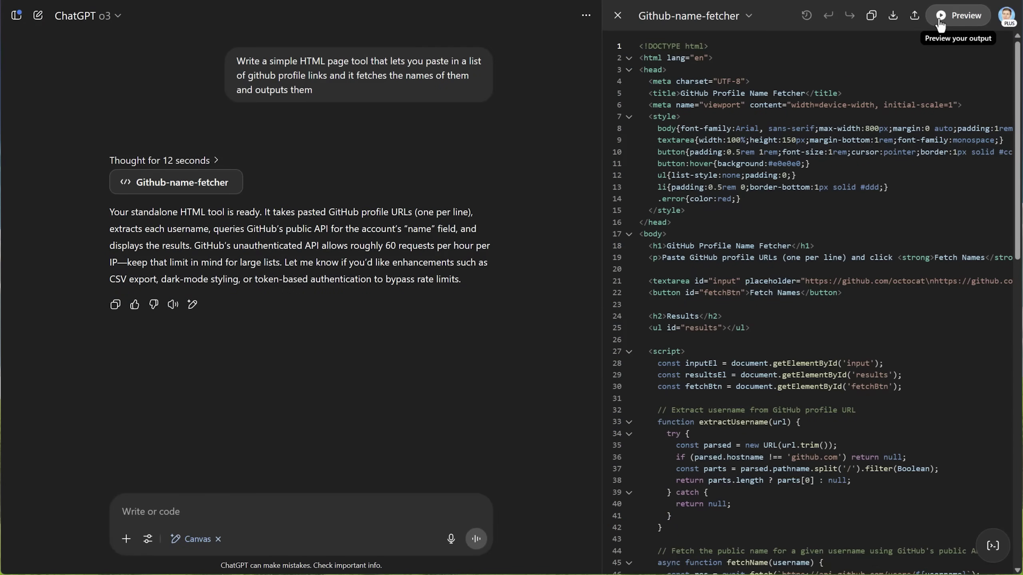
{"action": "left_click", "coordinate": [939, 20]}
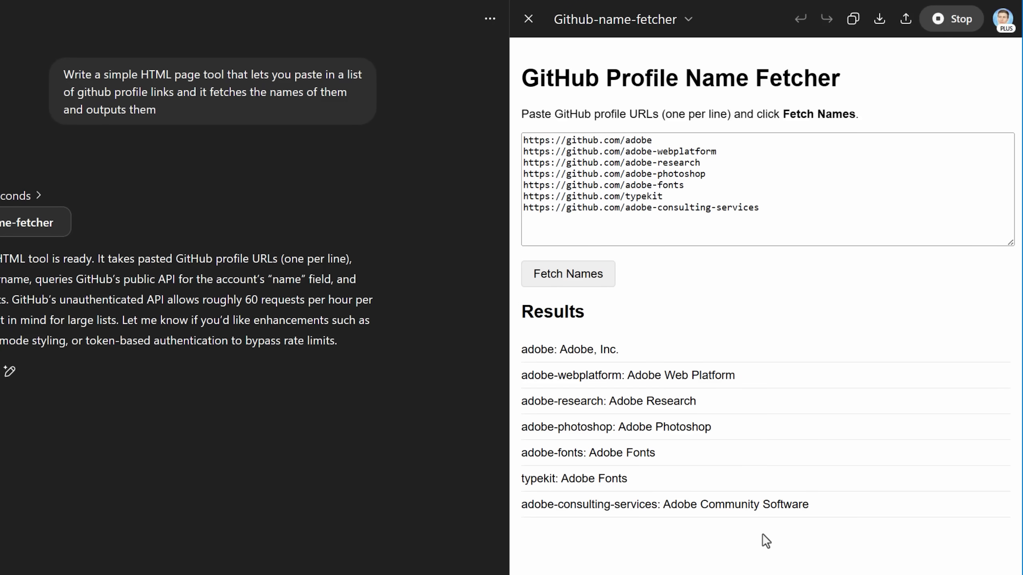
Select ChatGPT's seven-link results list, then bring back Gemini's fetcher preview
{"action": "left_click_drag", "start_coordinate": [853, 501], "coordinate": [521, 339]}
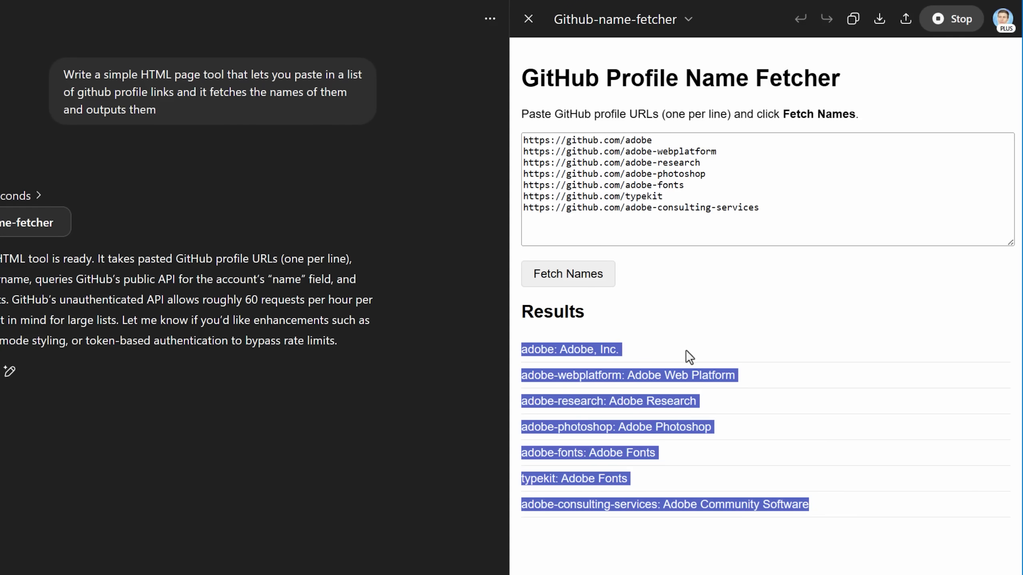
{"action": "left_click", "coordinate": [692, 225]}
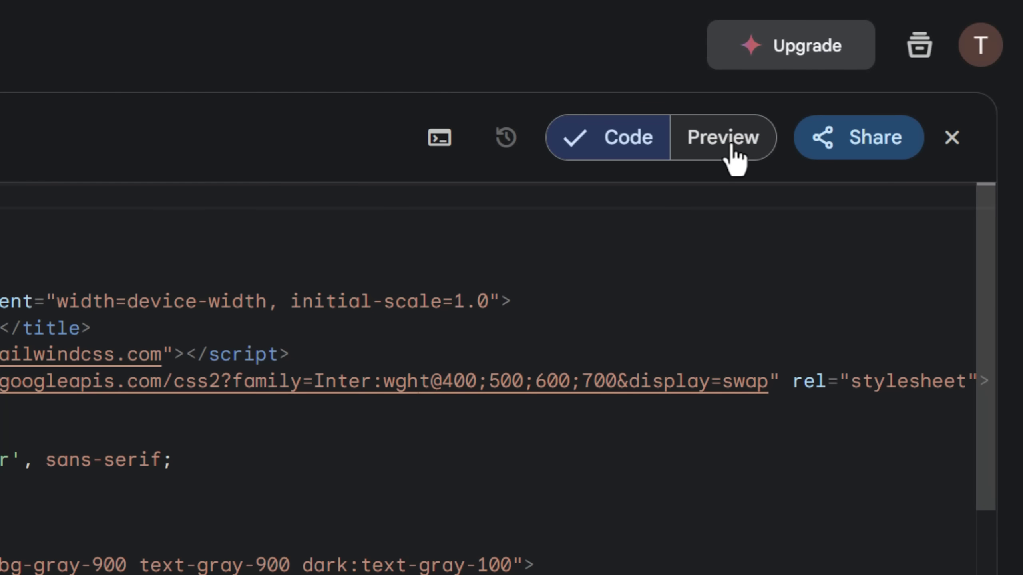
{"action": "left_click", "coordinate": [728, 146]}
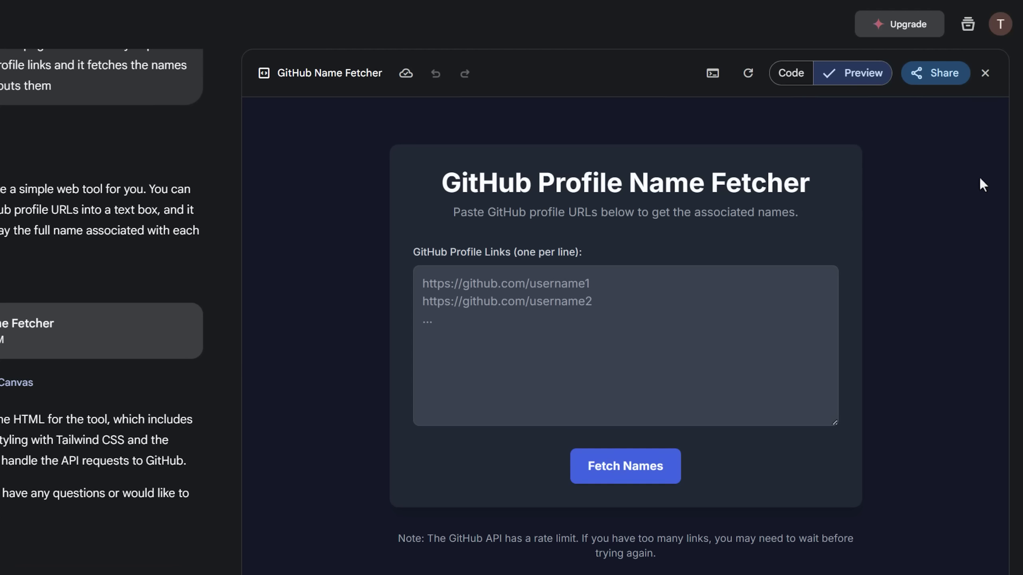
Paste three adobe profile links and fetch Adobe, Inc., Adobe Web Platform and Adobe Research
{"action": "type", "text": "https://github.com/adobe https://github.com/adobe-webplatform https://github.com/adobe-research"}
{"action": "left_click", "coordinate": [659, 477]}
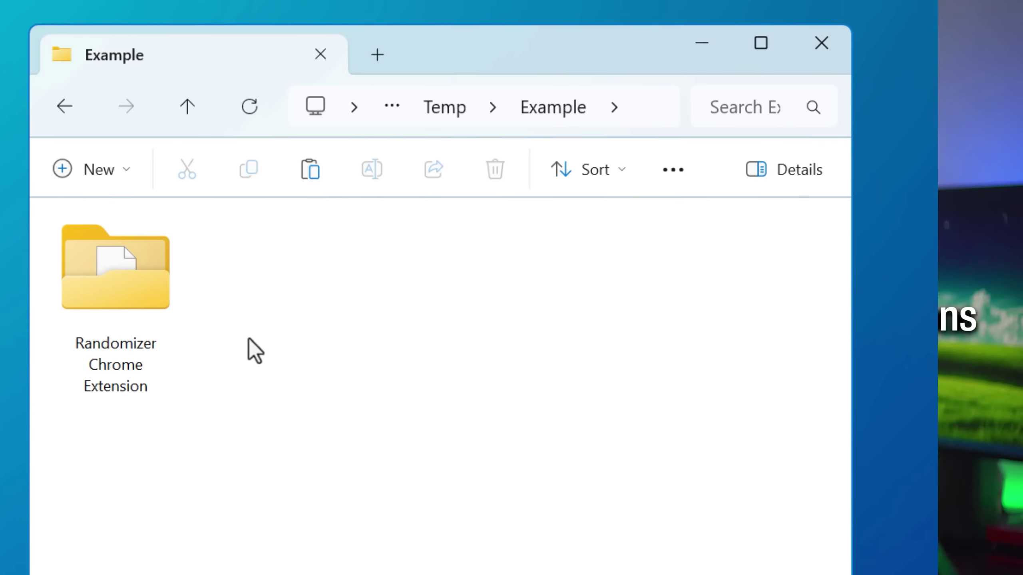
Turn on Developer mode and drag the Randomizer Chrome Extension folder onto chrome://extensions to install it
{"action": "left_click", "coordinate": [255, 370]}
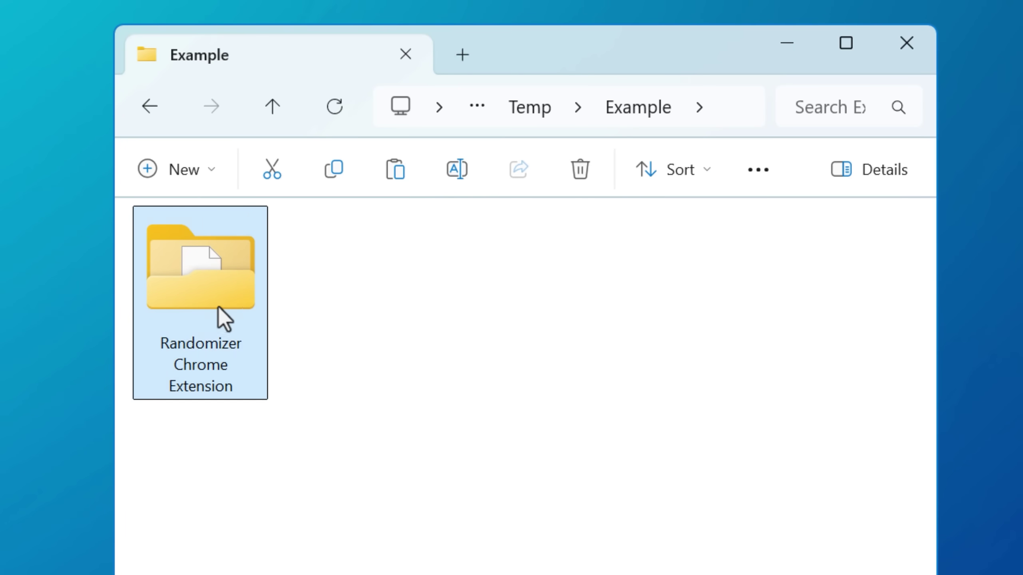
{"action": "double_click", "coordinate": [202, 308]}
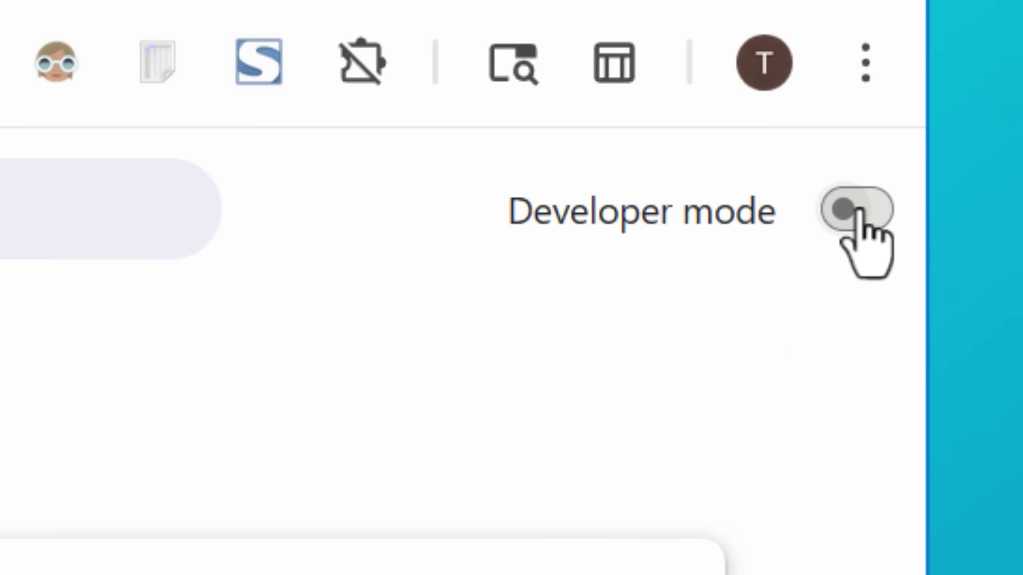
{"action": "left_click", "coordinate": [857, 221]}
{"action": "left_click_drag", "start_coordinate": [934, 248], "coordinate": [616, 385]}
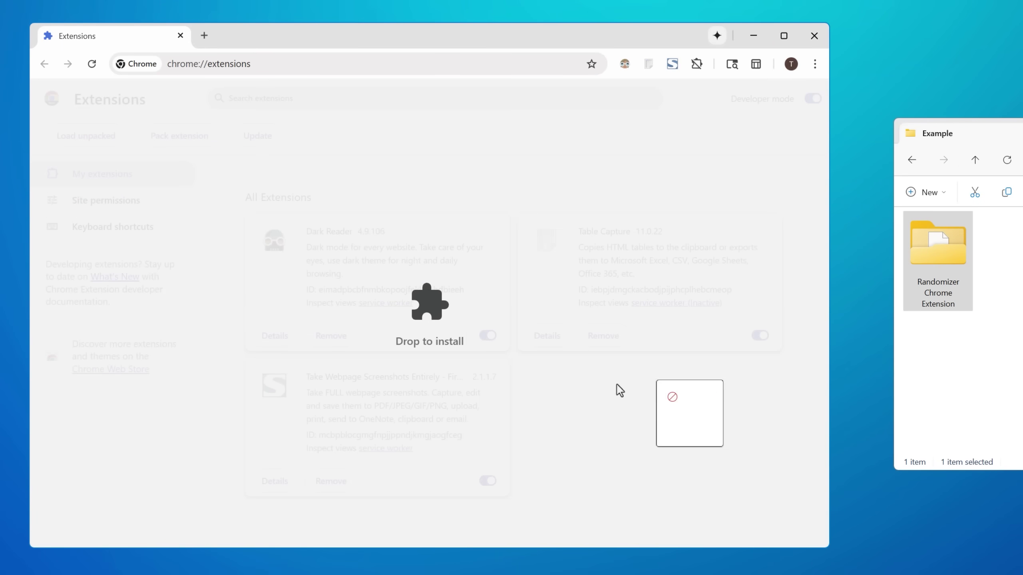
{"action": "left_click_drag", "start_coordinate": [498, 353], "coordinate": [498, 353]}
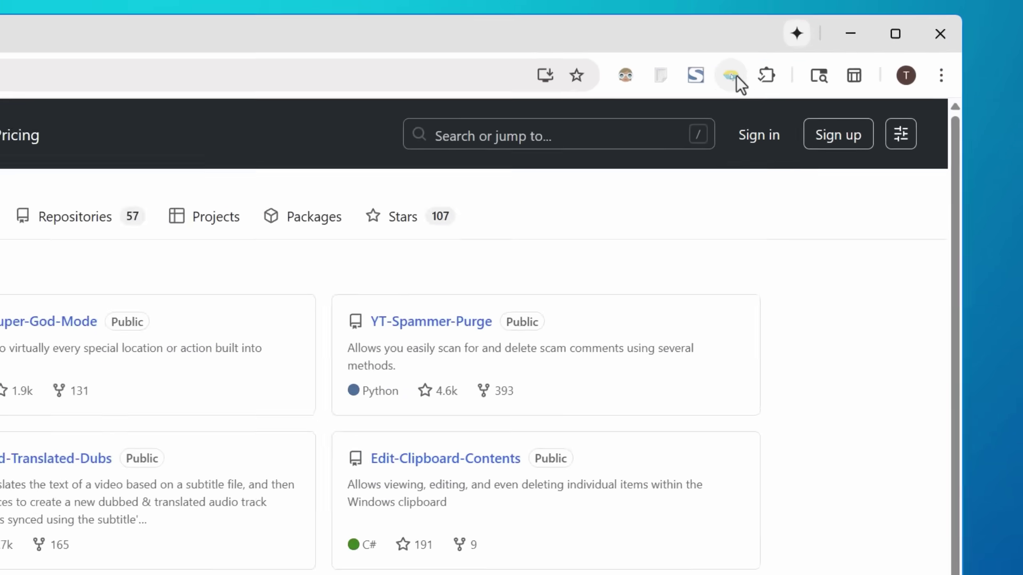
Scramble and blur the first pinned repo name, then scramble Edit-Clipboard-Contents with the randomizer
{"action": "left_click", "coordinate": [735, 78]}
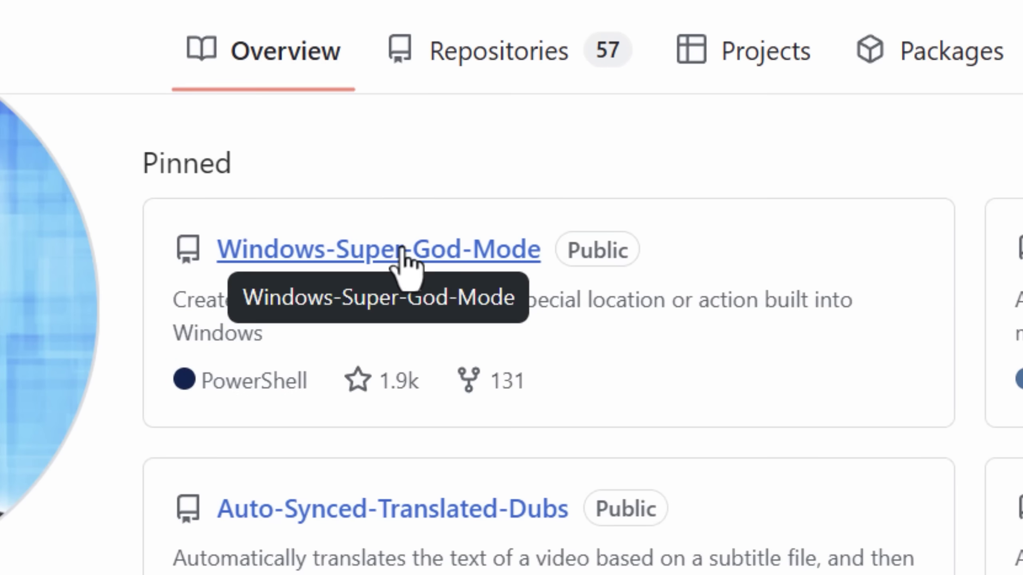
{"action": "left_click", "coordinate": [397, 253], "text": "alt"}
{"action": "left_click", "coordinate": [397, 252]}
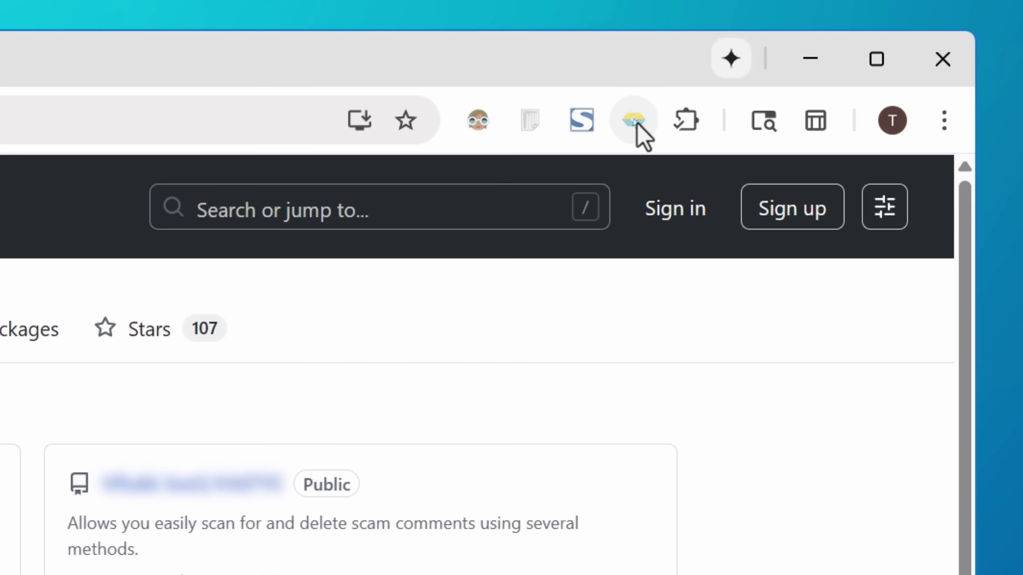
{"action": "left_click", "coordinate": [635, 121]}
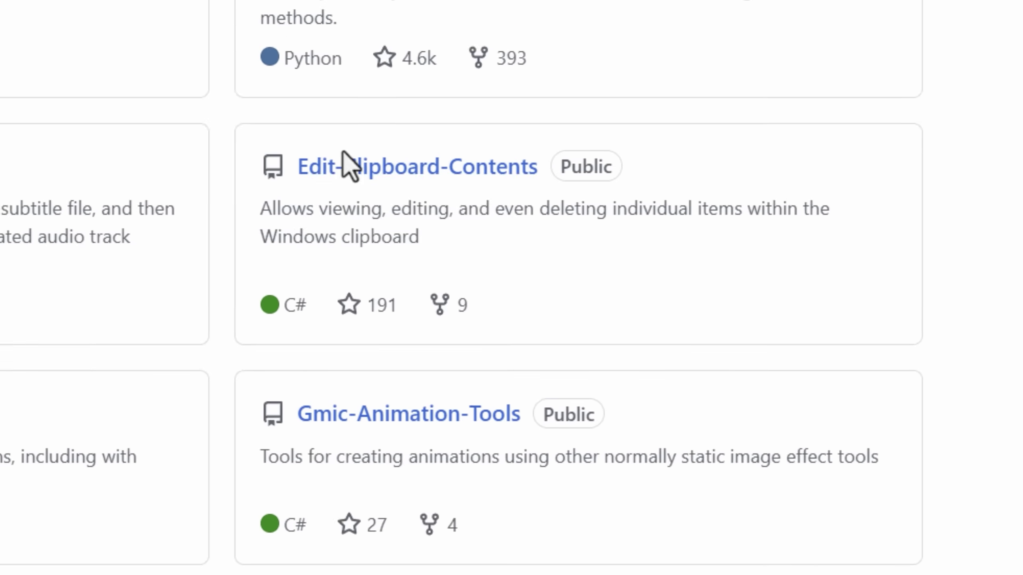
{"action": "left_click", "coordinate": [344, 163], "text": "alt"}
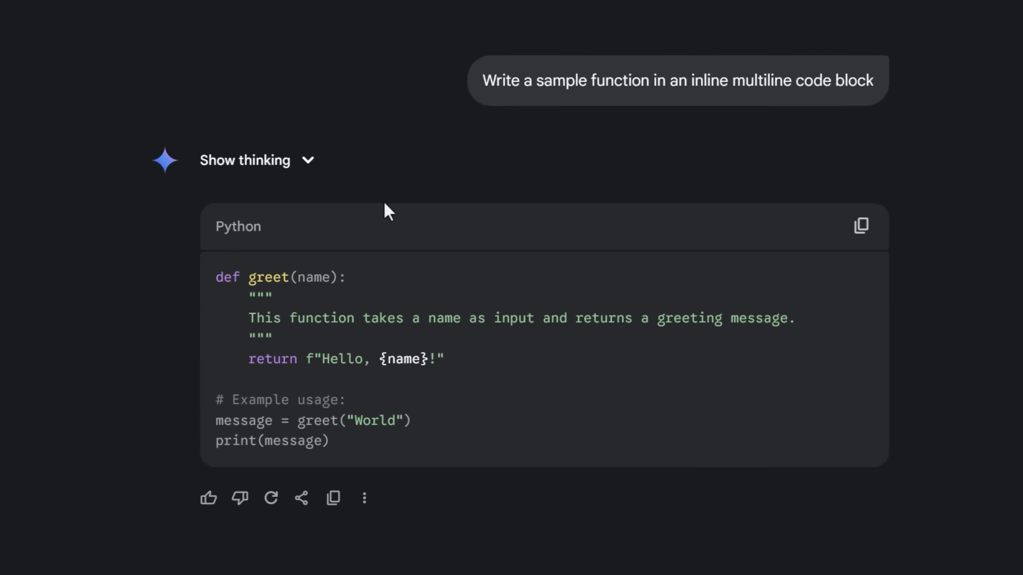
Select the Python greet() code block and scroll through Gemini's long HTML tool responses
{"action": "left_click_drag", "start_coordinate": [219, 228], "coordinate": [929, 480]}
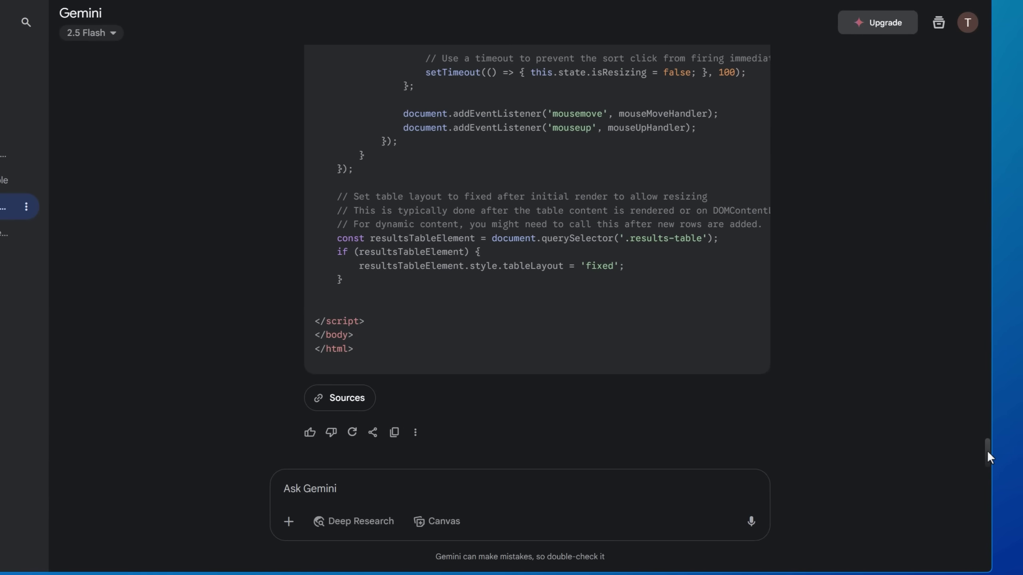
{"action": "left_click_drag", "start_coordinate": [987, 452], "coordinate": [976, 236]}
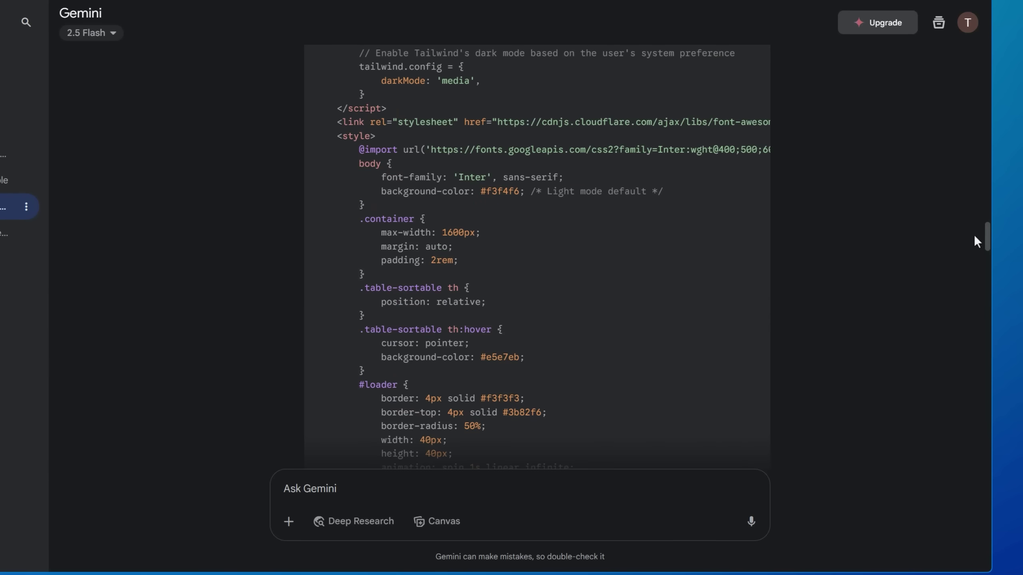
{"action": "scroll", "coordinate": [975, 228], "scroll_direction": "down", "scroll_amount": 15}
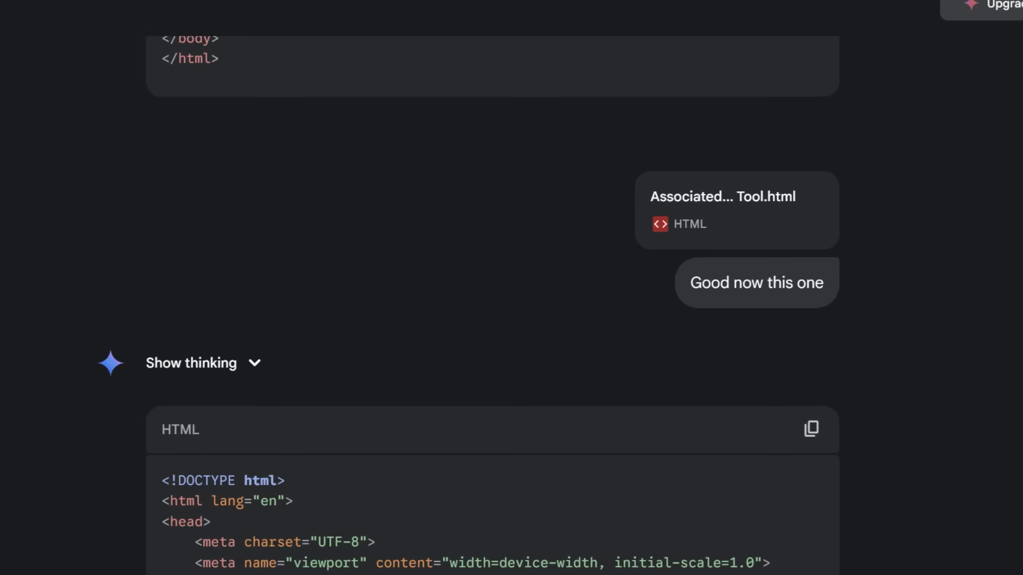
{"action": "scroll", "coordinate": [491, 323], "scroll_direction": "down", "scroll_amount": 5}
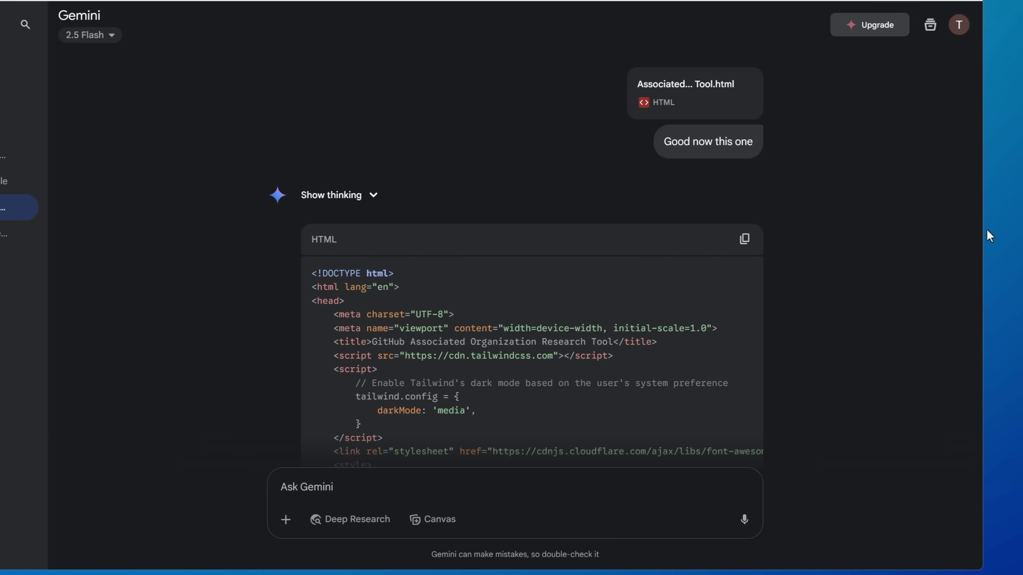
{"action": "left_click_drag", "start_coordinate": [976, 232], "coordinate": [977, 552]}
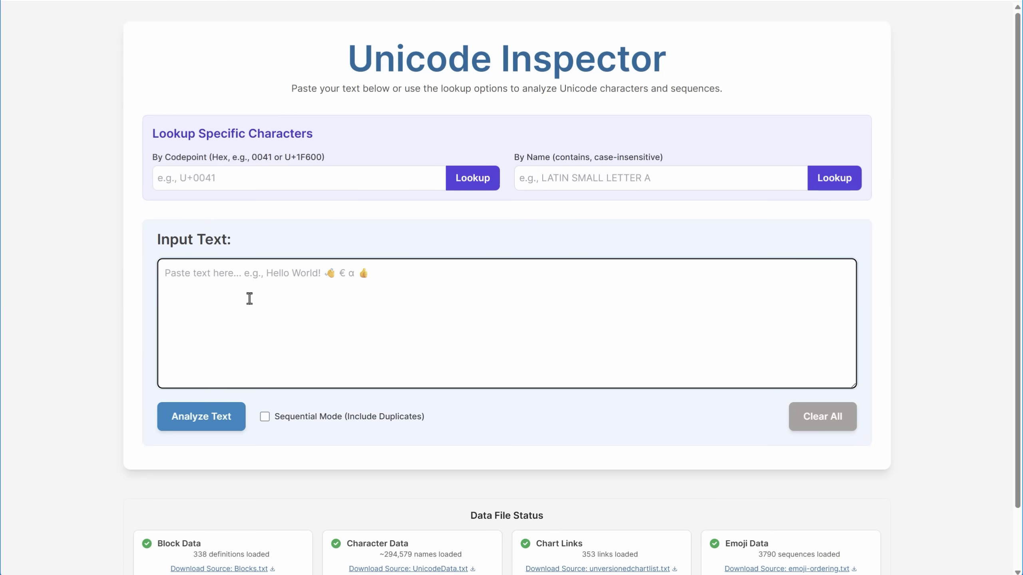
Paste the arrow and astronaut emoji sample text and analyze its characters
{"action": "type", "text": "Abc→ ➵ ➝ ➲ ➤ 🤨 🧑‍🚀 🧑‍🚀 🧑‍🚀"}
{"action": "left_click", "coordinate": [203, 421]}
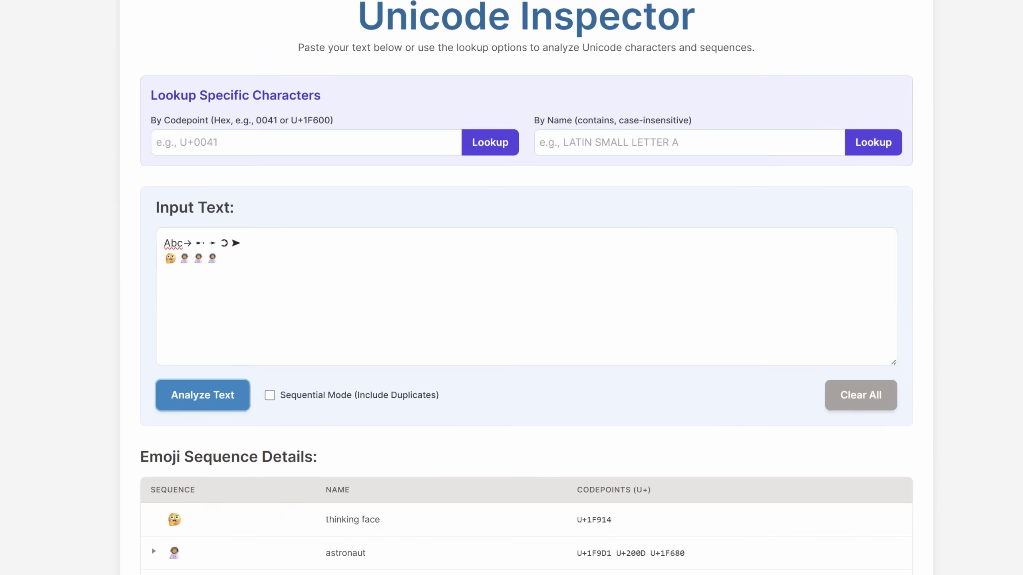
{"action": "scroll", "coordinate": [994, 223], "scroll_direction": "down", "scroll_amount": 10}
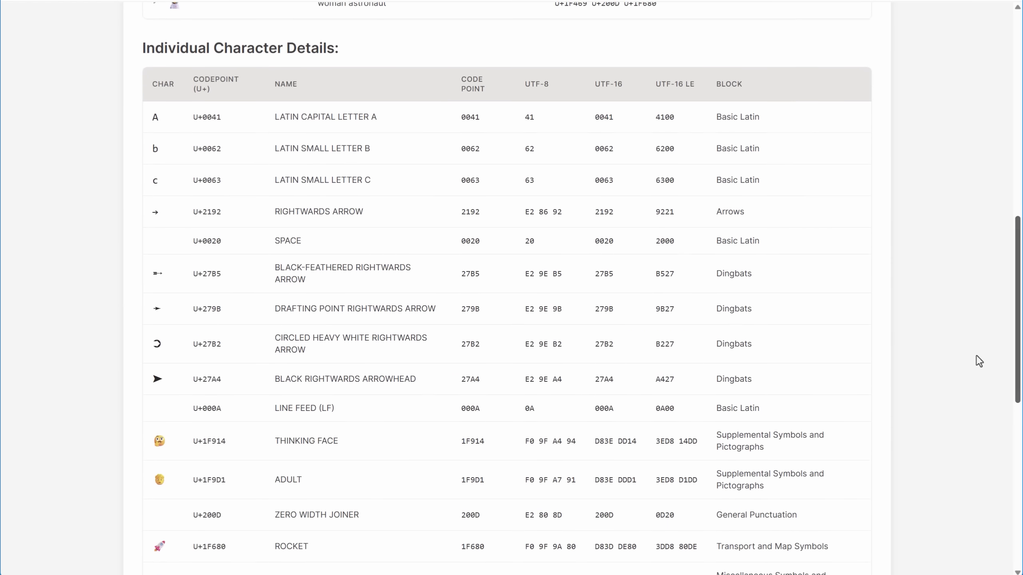
{"action": "scroll", "coordinate": [976, 364], "scroll_direction": "down", "scroll_amount": 3}
{"action": "scroll", "coordinate": [973, 365], "scroll_direction": "up", "scroll_amount": 2}
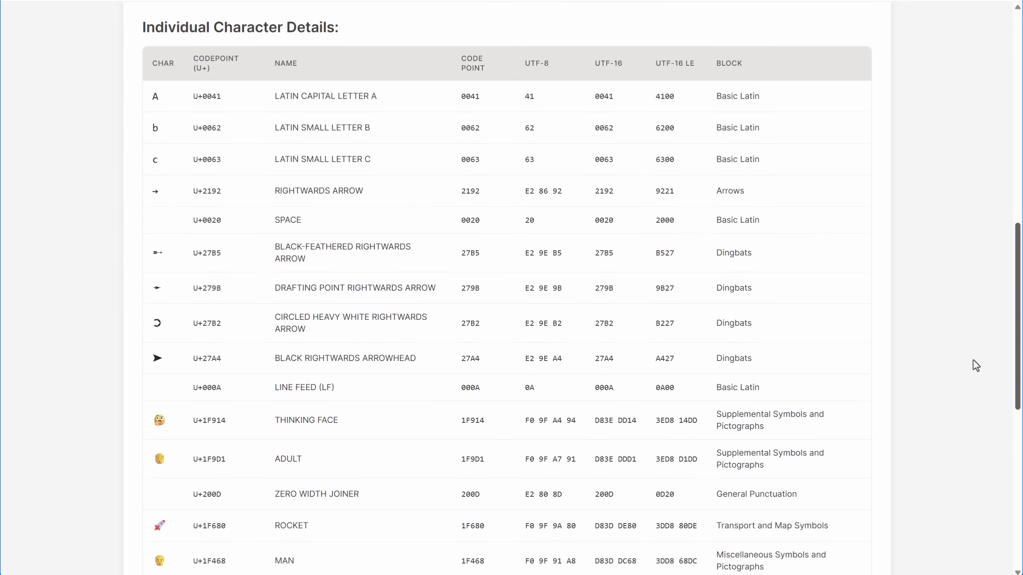
{"action": "scroll", "coordinate": [974, 362], "scroll_direction": "up", "scroll_amount": 5}
Expand the woman astronaut, man astronaut and astronaut sequences to inspect their codepoints, including ZERO WIDTH JOINER
{"action": "left_click", "coordinate": [156, 286]}
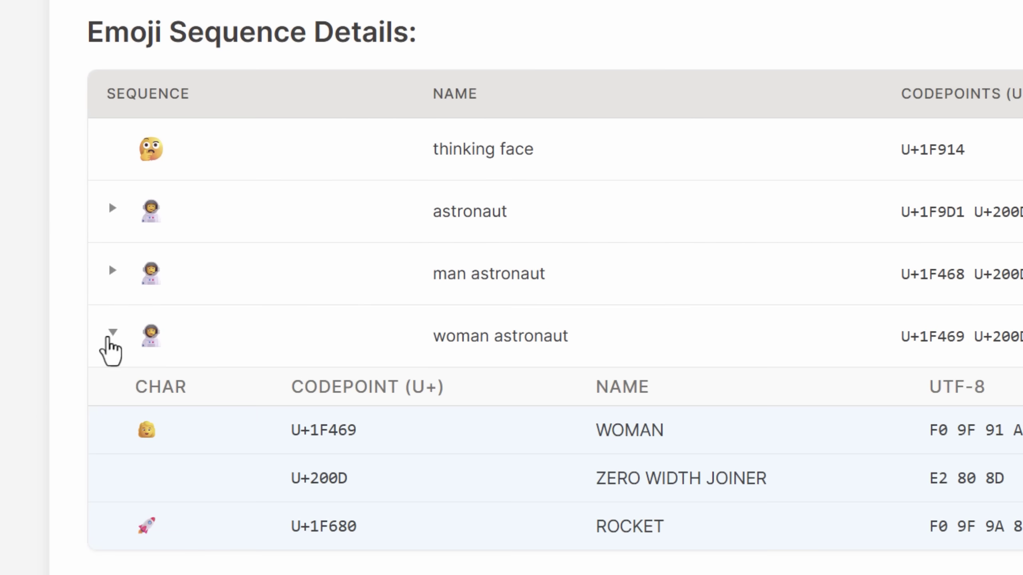
{"action": "left_click", "coordinate": [112, 271]}
{"action": "left_click", "coordinate": [113, 208]}
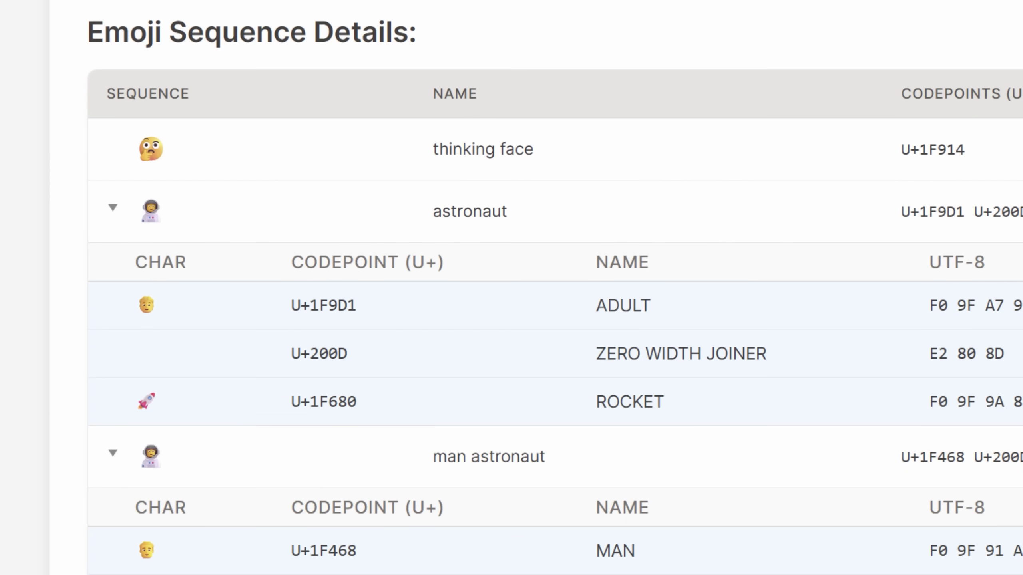
{"action": "scroll", "coordinate": [876, 32], "scroll_direction": "down", "scroll_amount": 5}
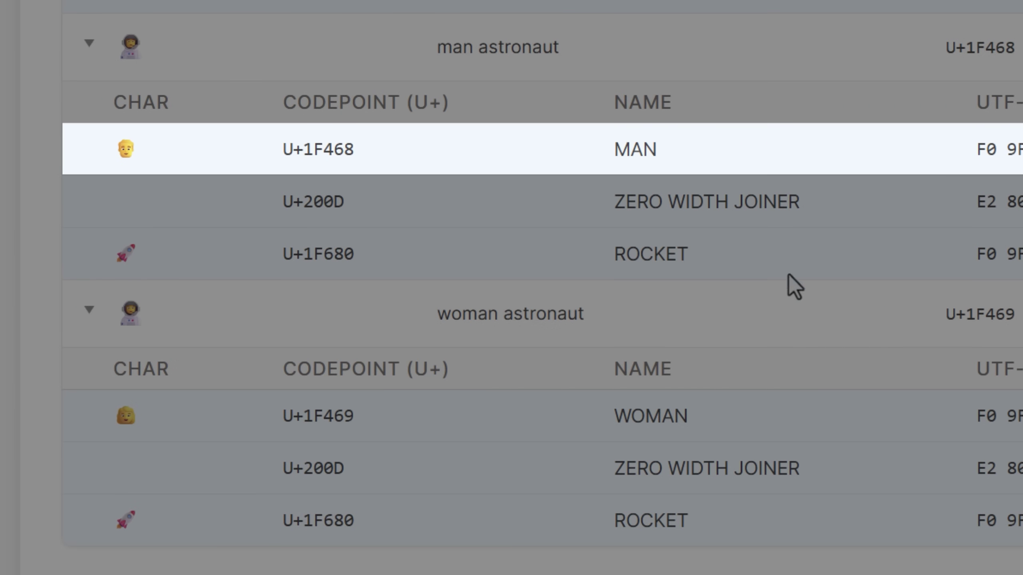
{"action": "left_click_drag", "start_coordinate": [810, 207], "coordinate": [641, 207]}
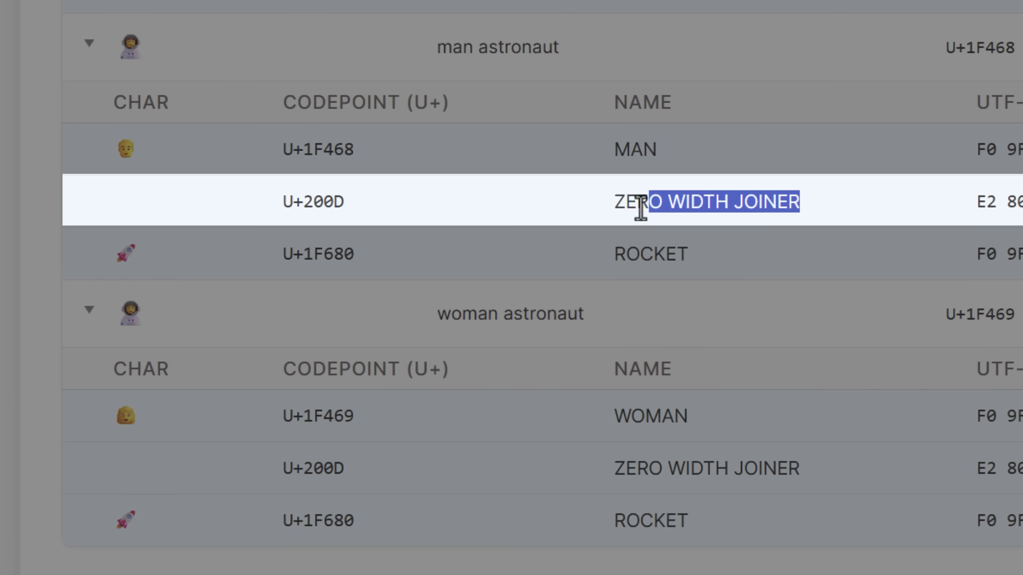
{"action": "left_click", "coordinate": [703, 241]}
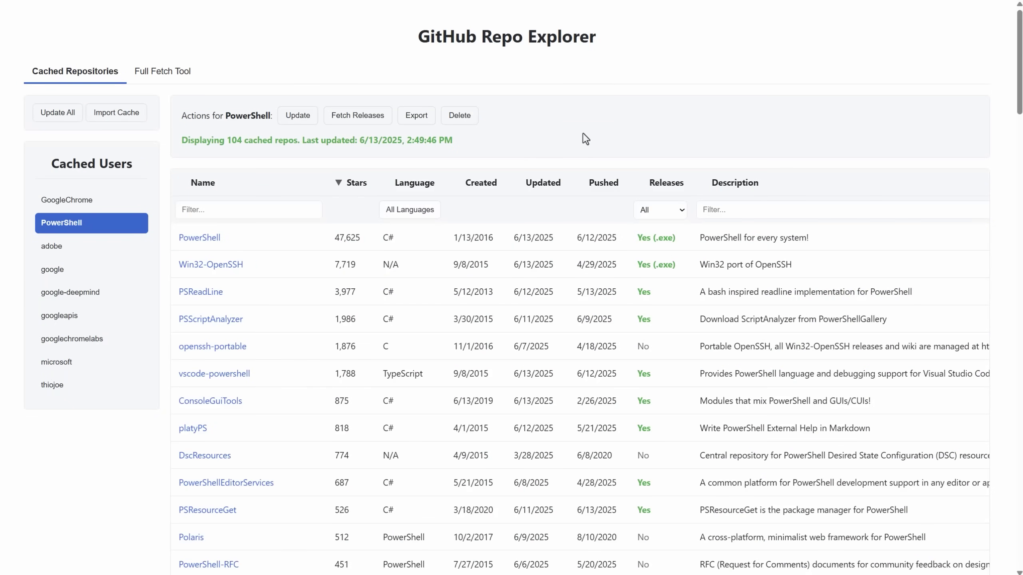
Load the microsoft user's 6907 cached repositories from Cached Users
{"action": "left_click_drag", "start_coordinate": [400, 43], "coordinate": [615, 39]}
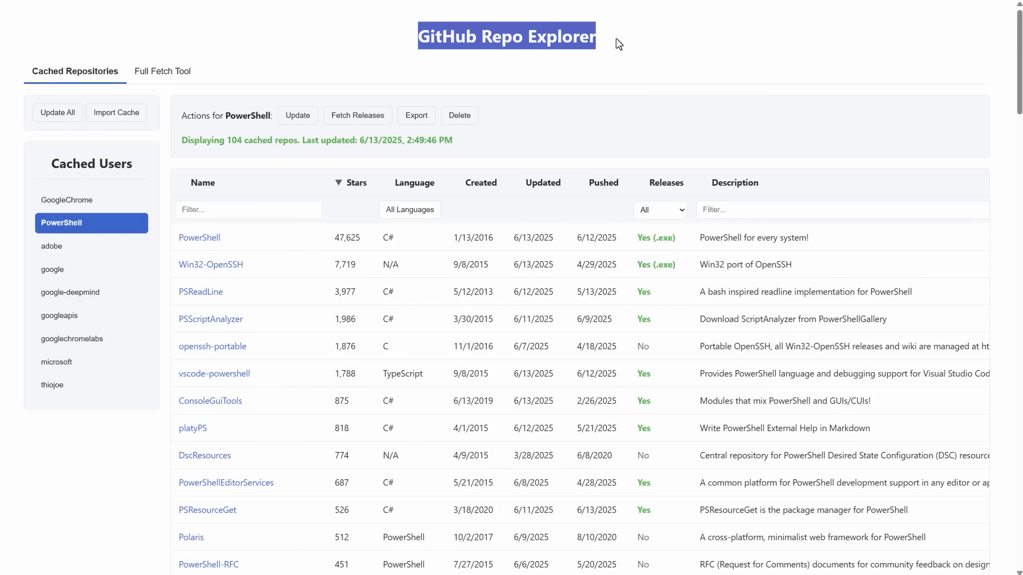
{"action": "left_click", "coordinate": [554, 74]}
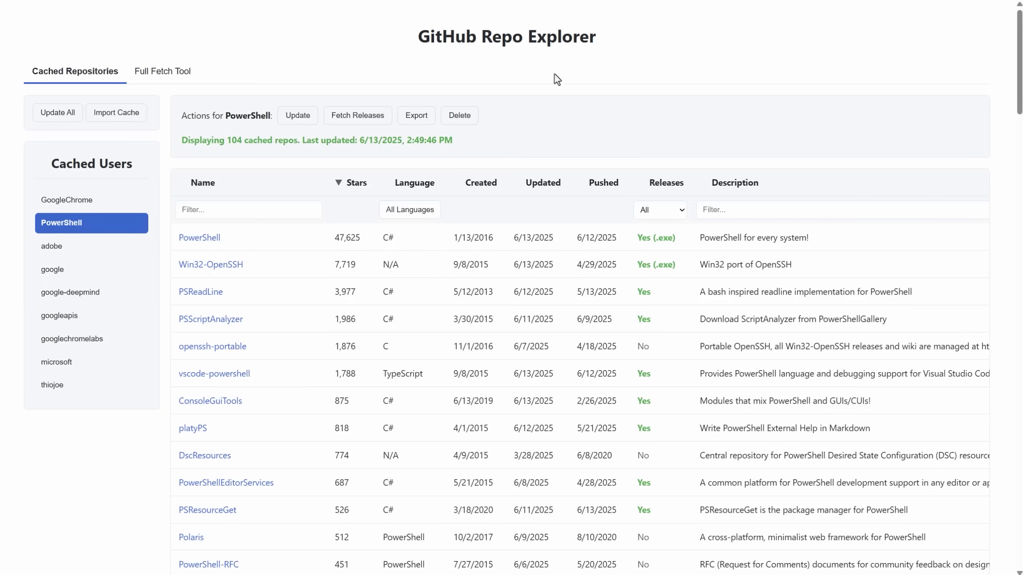
{"action": "left_click", "coordinate": [103, 368]}
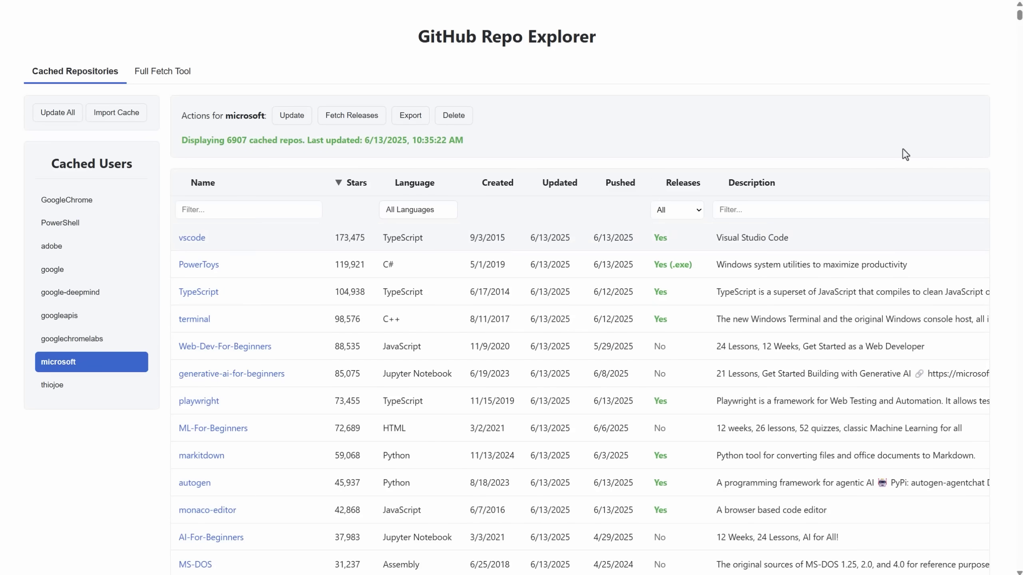
{"action": "mouse_move", "coordinate": [1019, 16]}
{"action": "left_mouse_down"}
{"action": "mouse_move", "coordinate": [1006, 177]}
{"action": "mouse_move", "coordinate": [1019, 14]}
{"action": "left_mouse_up"}
{"action": "scroll", "coordinate": [564, 241], "scroll_direction": "down", "scroll_amount": 2}
{"action": "scroll", "coordinate": [581, 218], "scroll_direction": "up", "scroll_amount": 1}
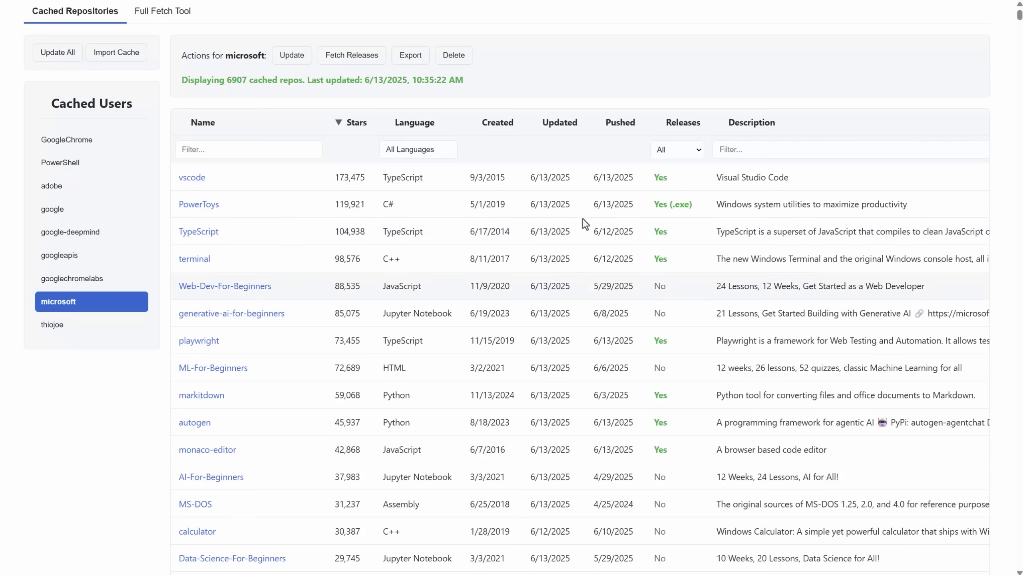
Set the Releases filter to Has .exe, briefly comparing with any releases
{"action": "left_click", "coordinate": [684, 153]}
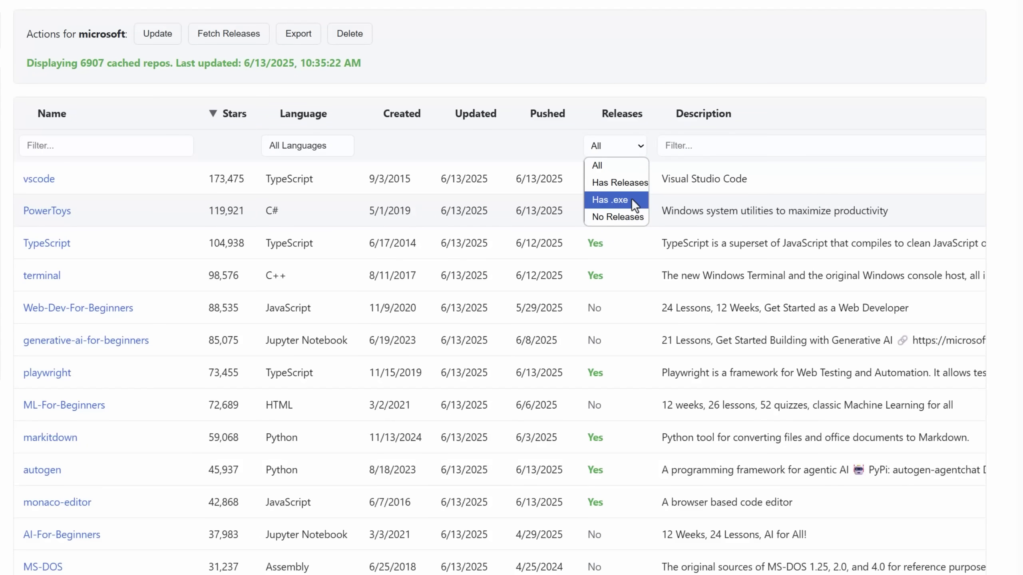
{"action": "left_click", "coordinate": [635, 205]}
{"action": "left_click", "coordinate": [605, 148]}
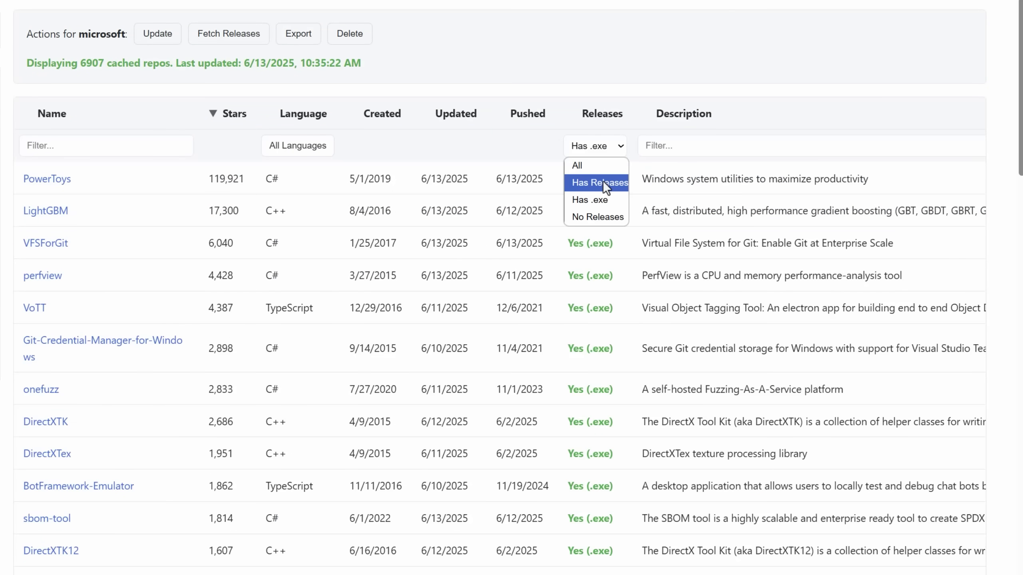
{"action": "left_click", "coordinate": [603, 180]}
{"action": "left_click", "coordinate": [606, 149]}
{"action": "left_click", "coordinate": [608, 202]}
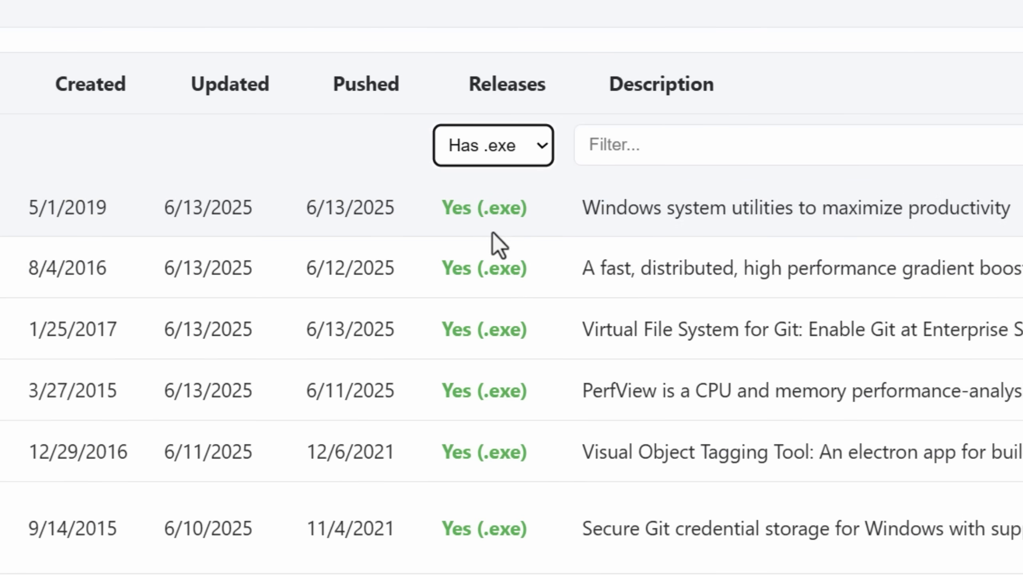
{"action": "left_click_drag", "start_coordinate": [441, 203], "coordinate": [513, 208]}
{"action": "left_click", "coordinate": [545, 213]}
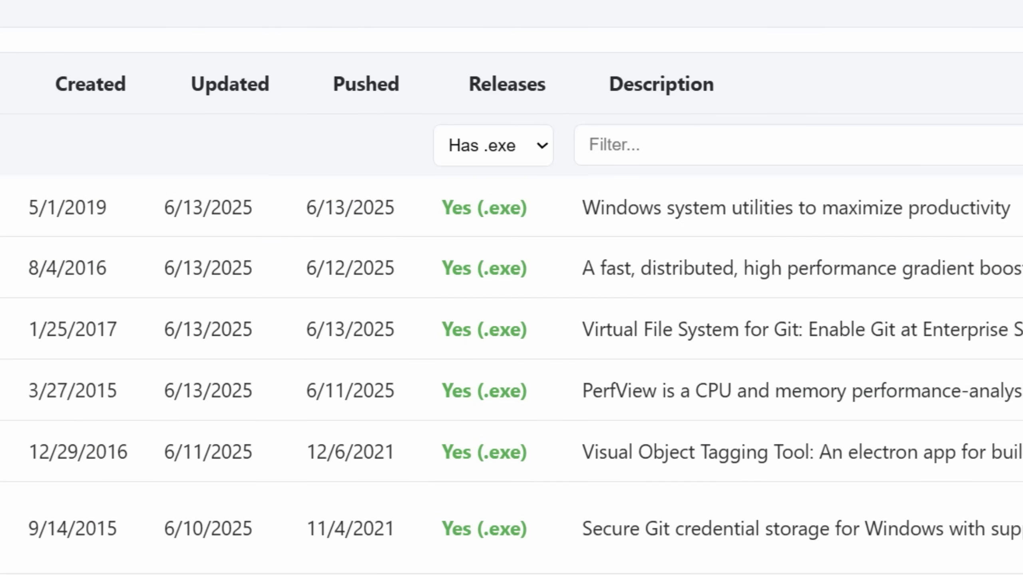